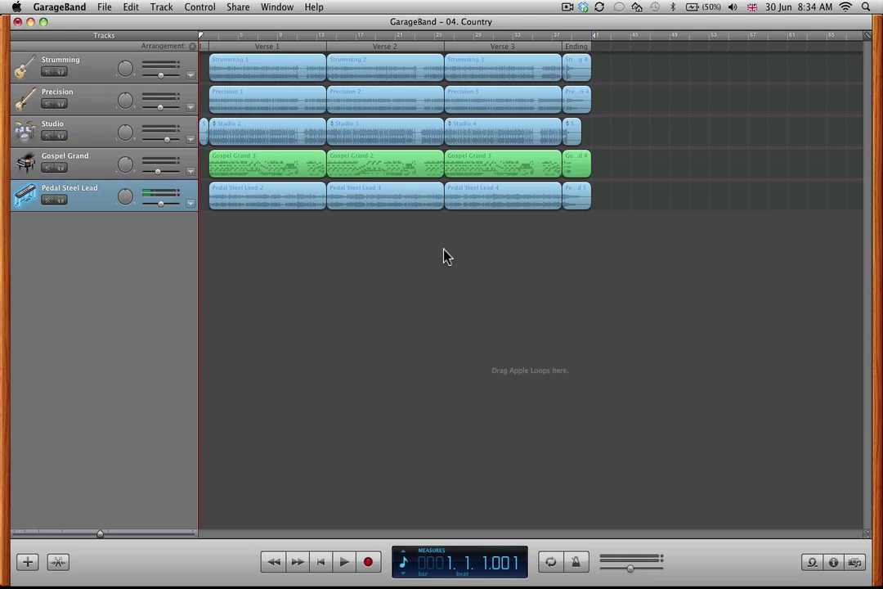
# Step the playhead forward to bar 3, then play the Country song until bar 5.
pyautogui.press('Right')
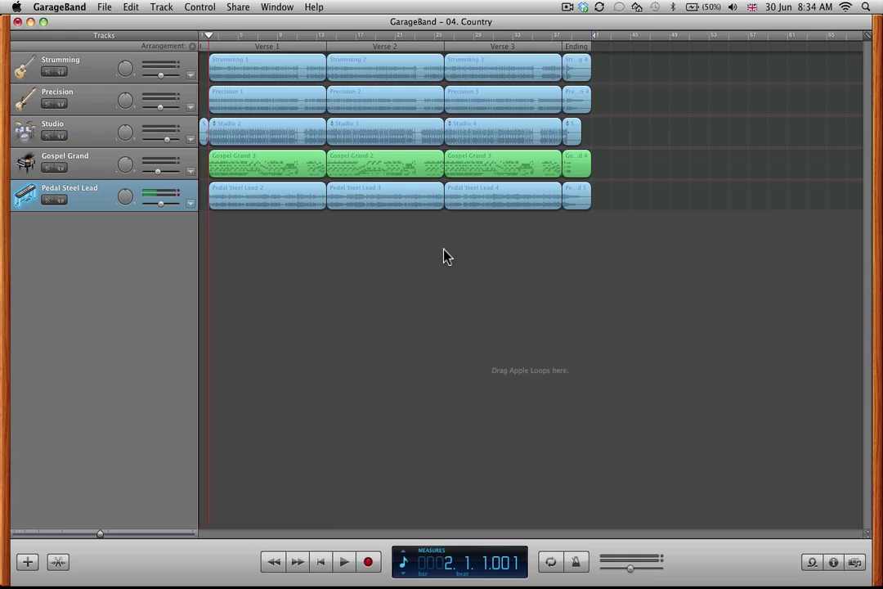
pyautogui.press('Right')
pyautogui.press('space')
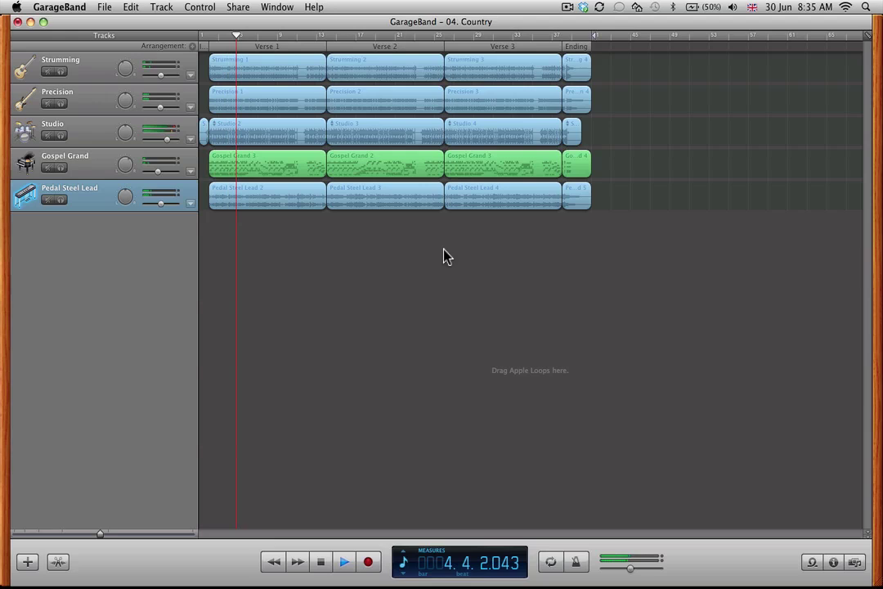
pyautogui.press('space')
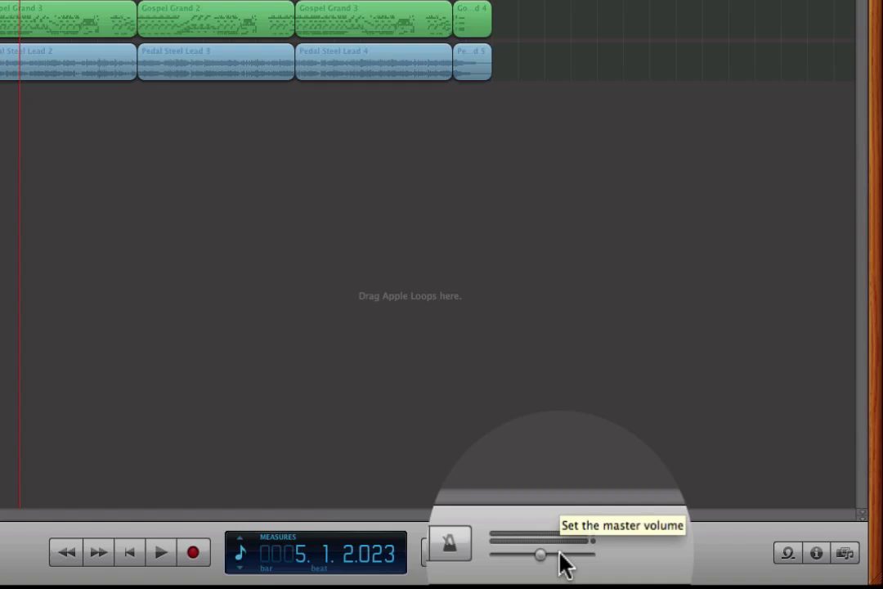
# Drag the master volume slider past 0 dB, then settle it at exactly 0.0 dB.
pyautogui.click(545, 559)
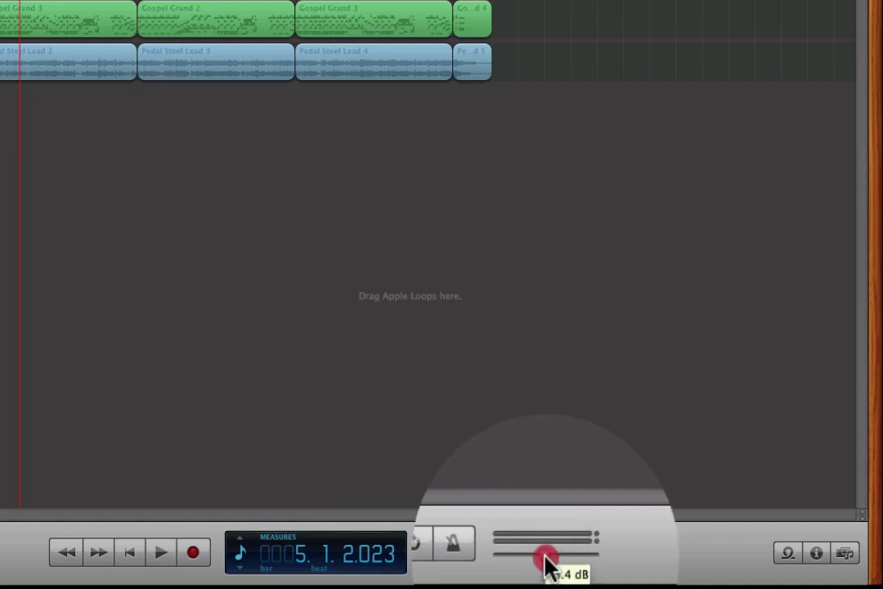
pyautogui.moveTo(544, 559)
pyautogui.mouseDown()
pyautogui.moveTo(564, 565)
pyautogui.moveTo(562, 556)
pyautogui.mouseUp()
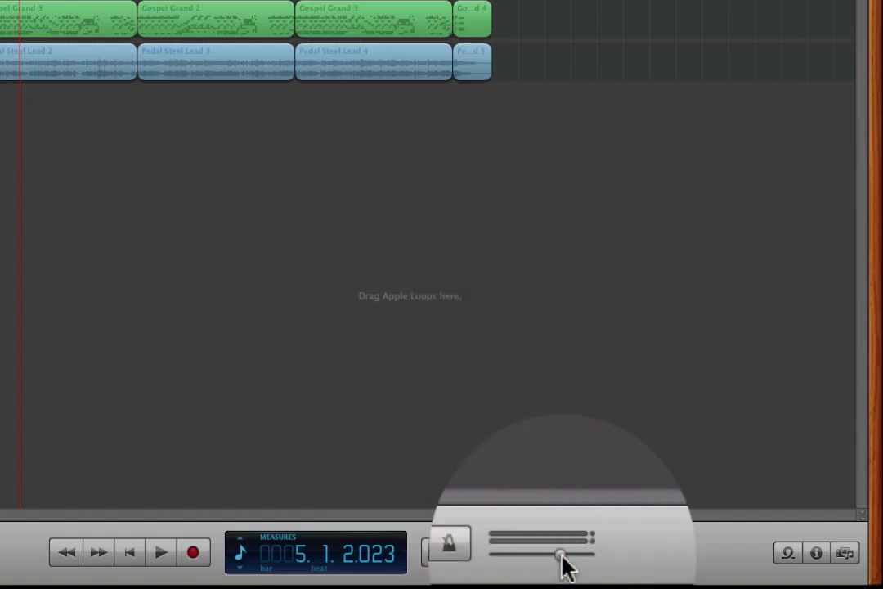
pyautogui.moveTo(561, 566); pyautogui.dragTo(592, 560)
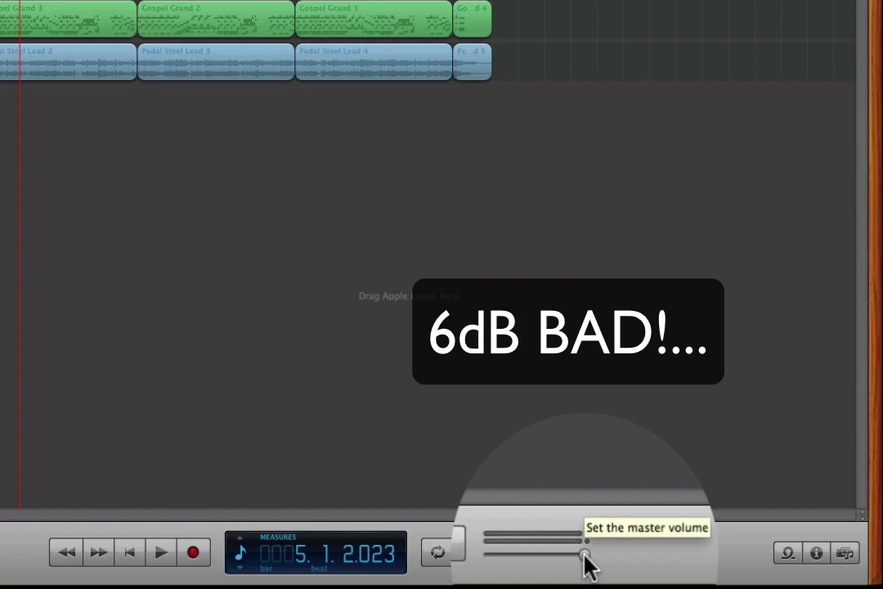
pyautogui.moveTo(586, 561); pyautogui.dragTo(563, 566)
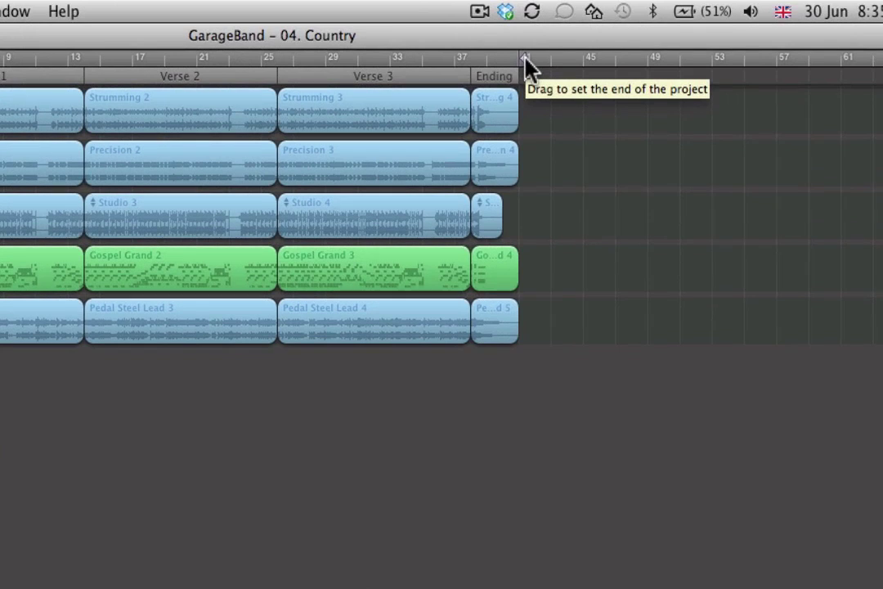
# Move the playhead near bar 41 and drag the purple end-of-project marker to bar 41.
pyautogui.click(457, 59)
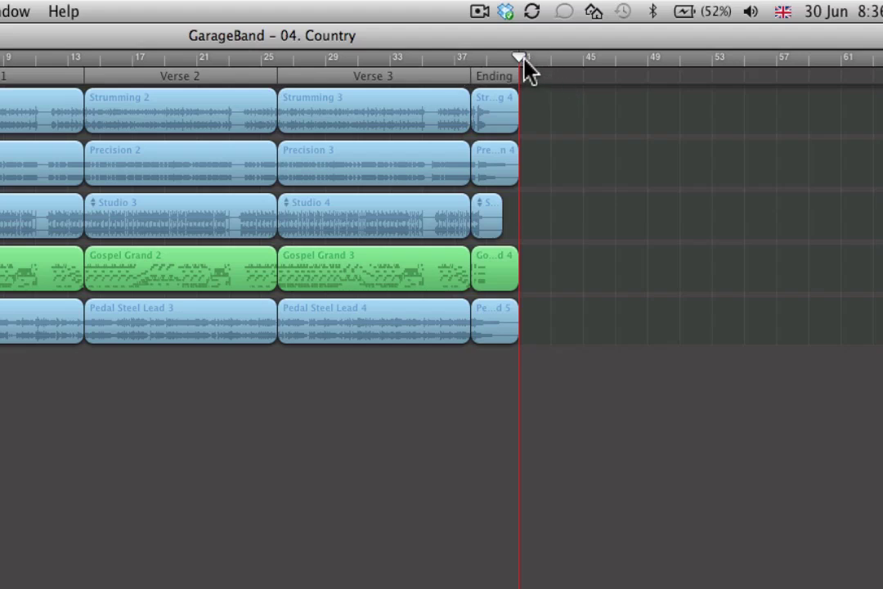
pyautogui.moveTo(521, 58); pyautogui.dragTo(496, 59)
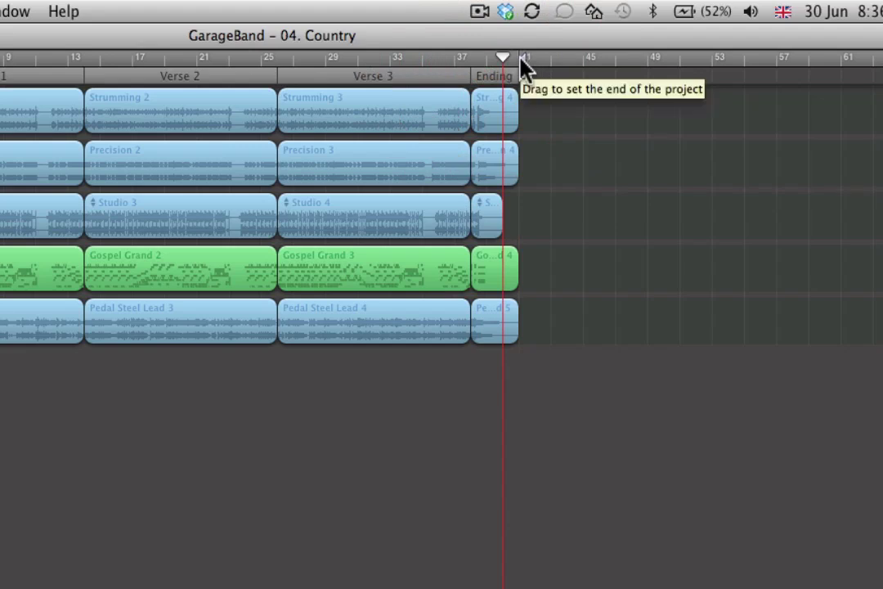
pyautogui.click(528, 60)
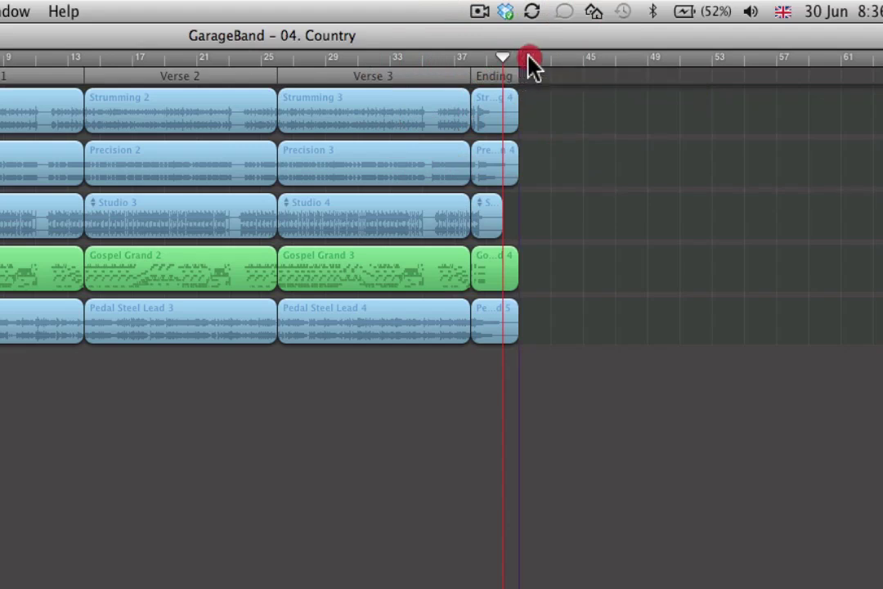
pyautogui.moveTo(528, 59)
pyautogui.mouseDown()
pyautogui.moveTo(820, 111)
pyautogui.moveTo(817, 118)
pyautogui.mouseUp()
pyautogui.moveTo(815, 68); pyautogui.dragTo(529, 77)
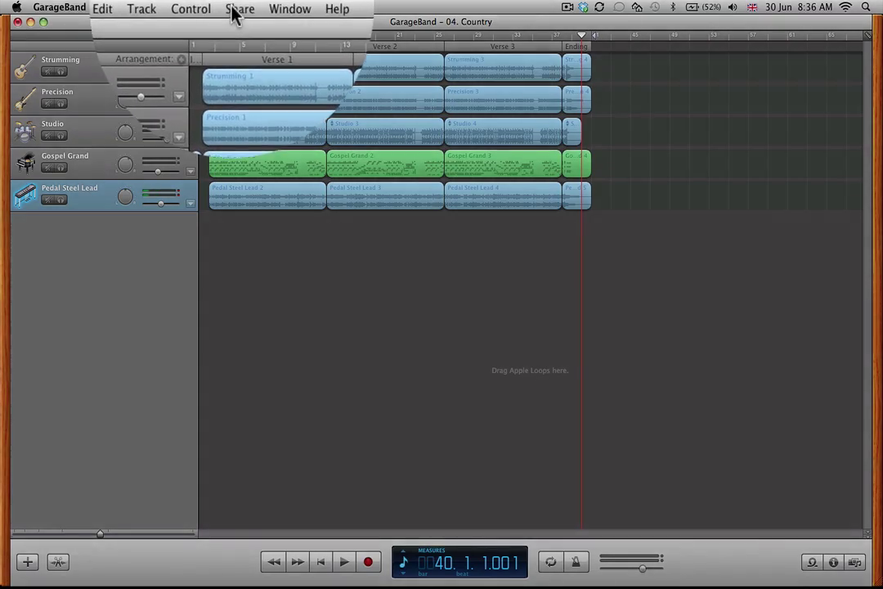
# Export the song to disk as a compressed MP3 at Higher Quality.
pyautogui.click(236, 10)
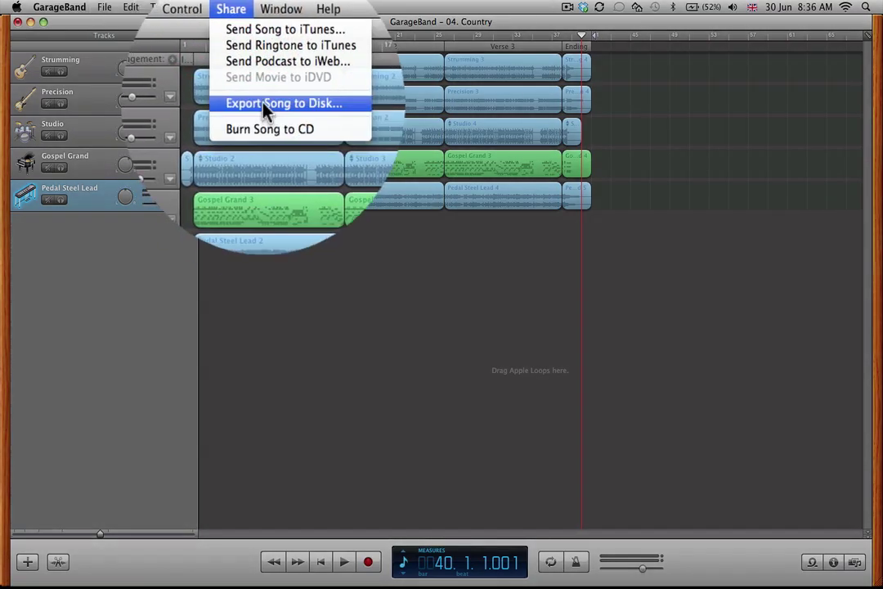
pyautogui.click(266, 105)
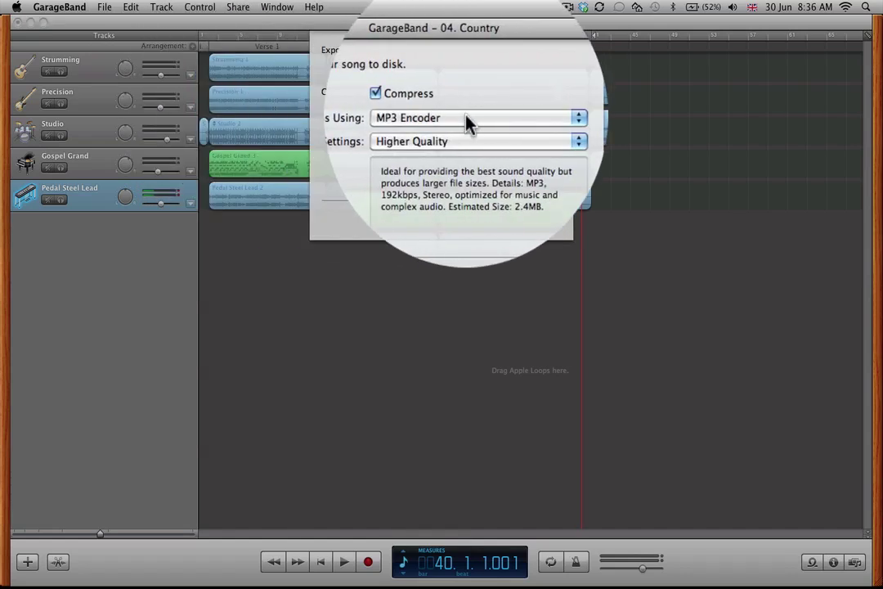
pyautogui.click(468, 118)
pyautogui.click(468, 119)
pyautogui.click(456, 143)
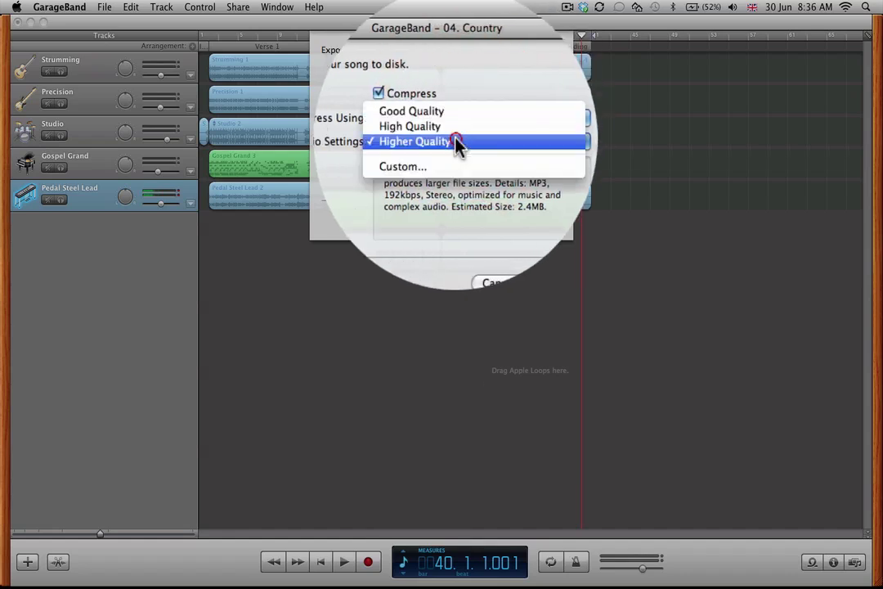
pyautogui.click(458, 143)
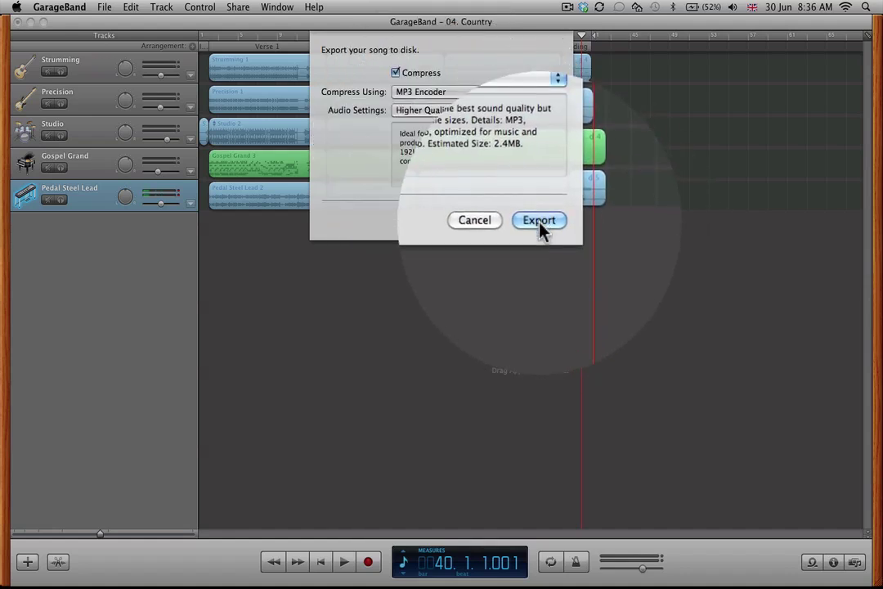
pyautogui.click(540, 221)
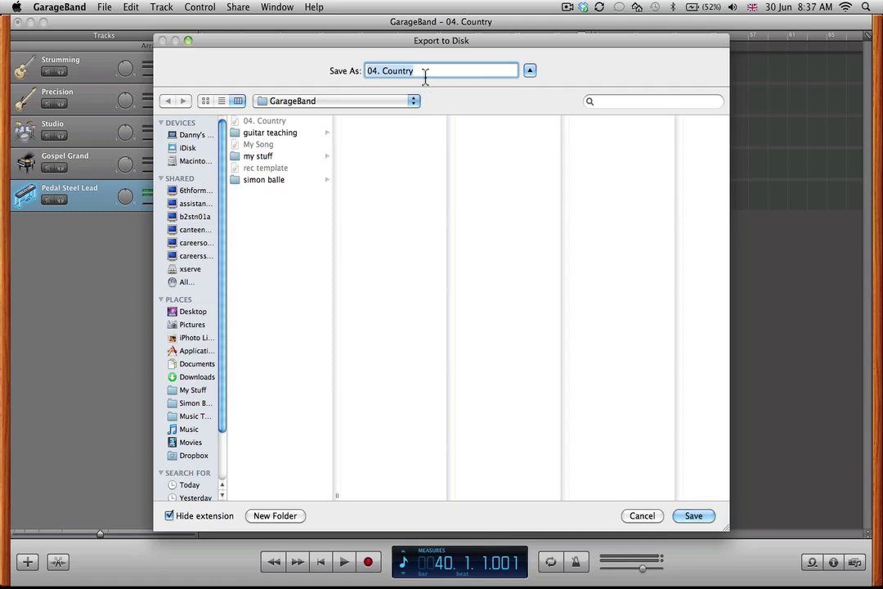
# Name the export 'Country Joy' and save it in the GarageBand folder.
pyautogui.write('Country Joy')
pyautogui.click(708, 522)
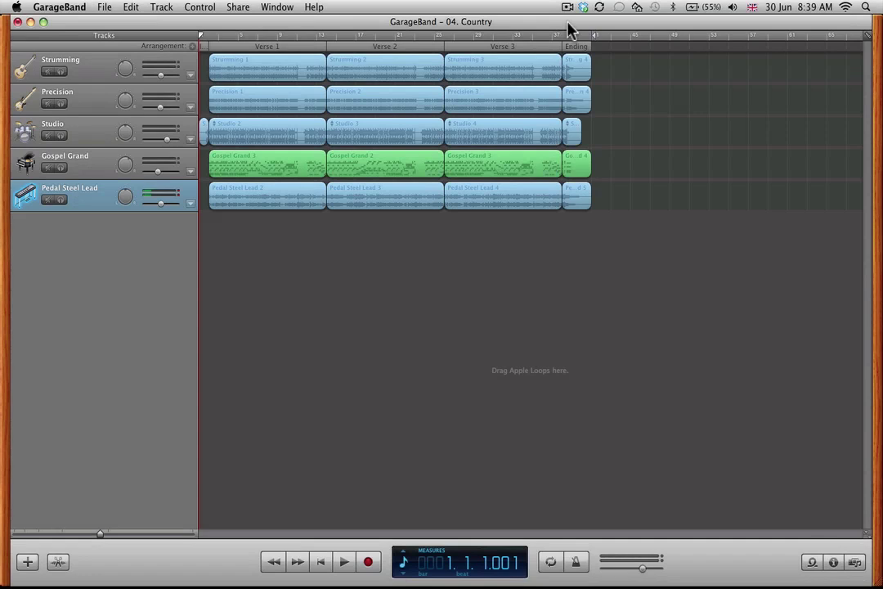
# In a Finder window, browse to Music › GarageBand and select Country Joy.mp3.
pyautogui.moveTo(172, 582)
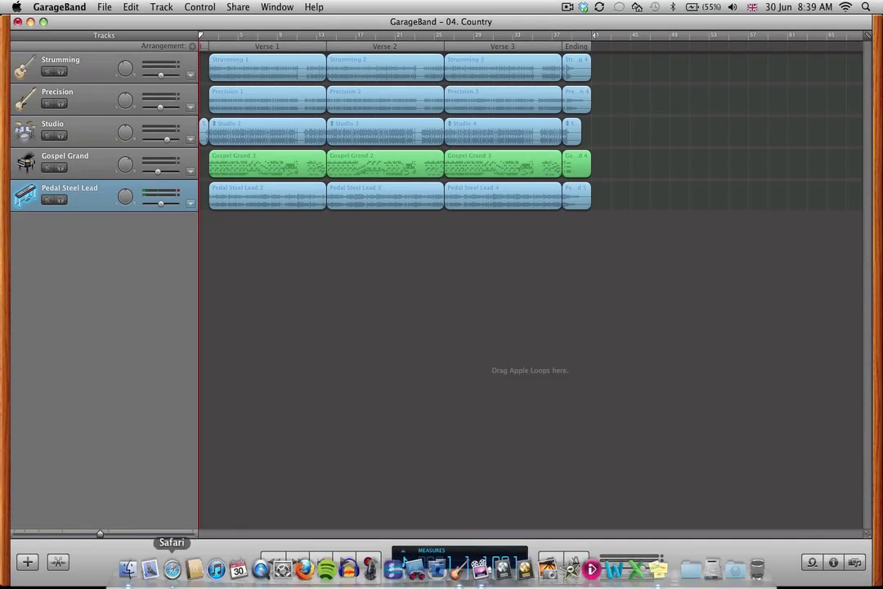
pyautogui.click(128, 570)
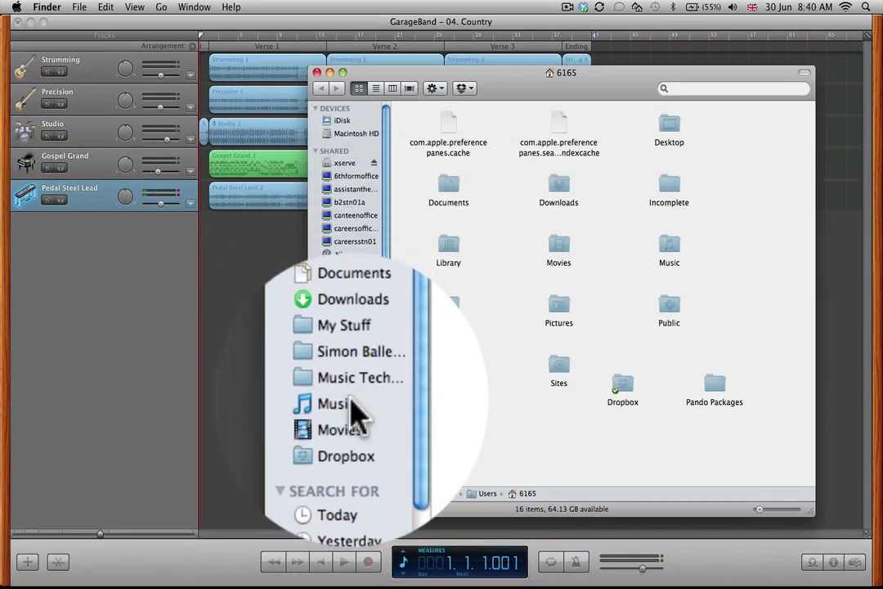
pyautogui.click(343, 402)
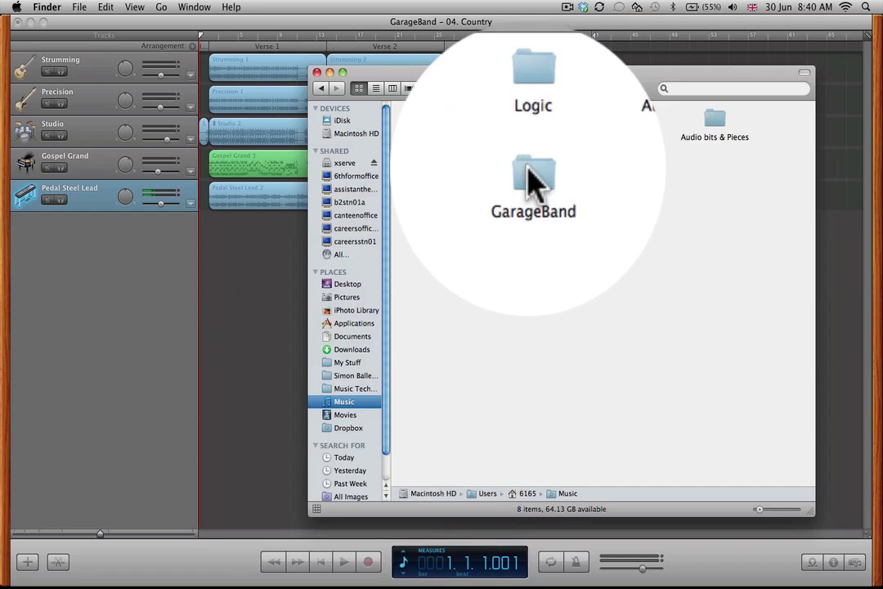
pyautogui.click(530, 180)
pyautogui.doubleClick(530, 180)
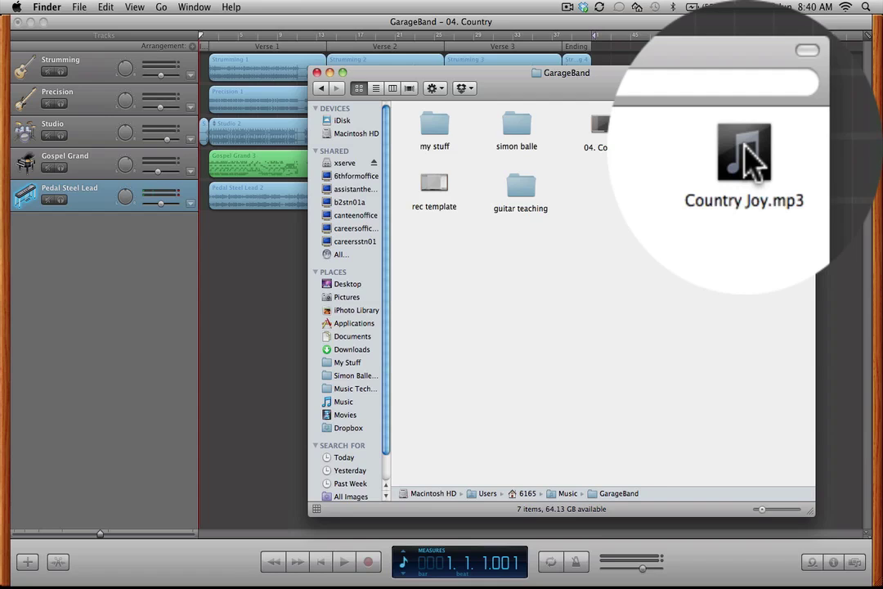
pyautogui.click(748, 160)
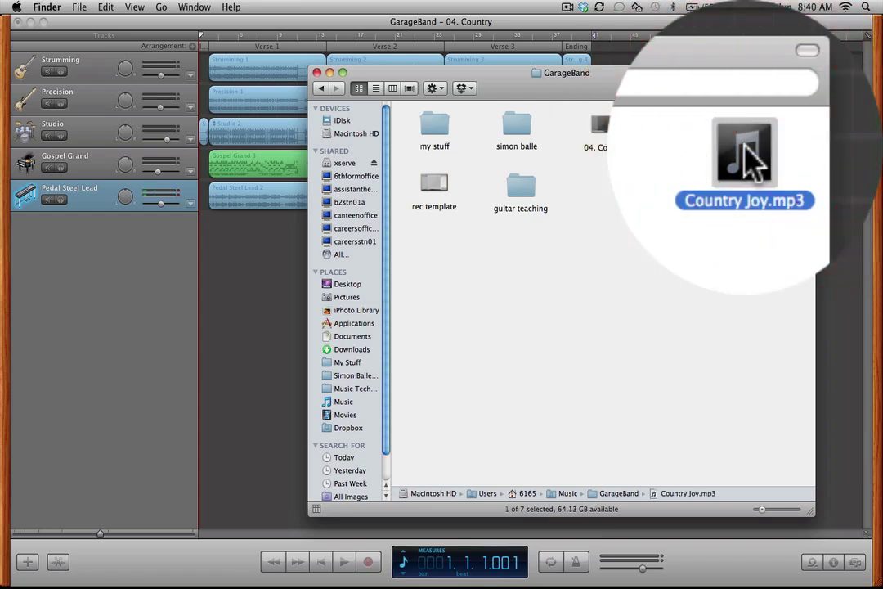
# Quick Look Country Joy.mp3, then jump to about 1:29 and play the ending through 1:36.
pyautogui.press('space')
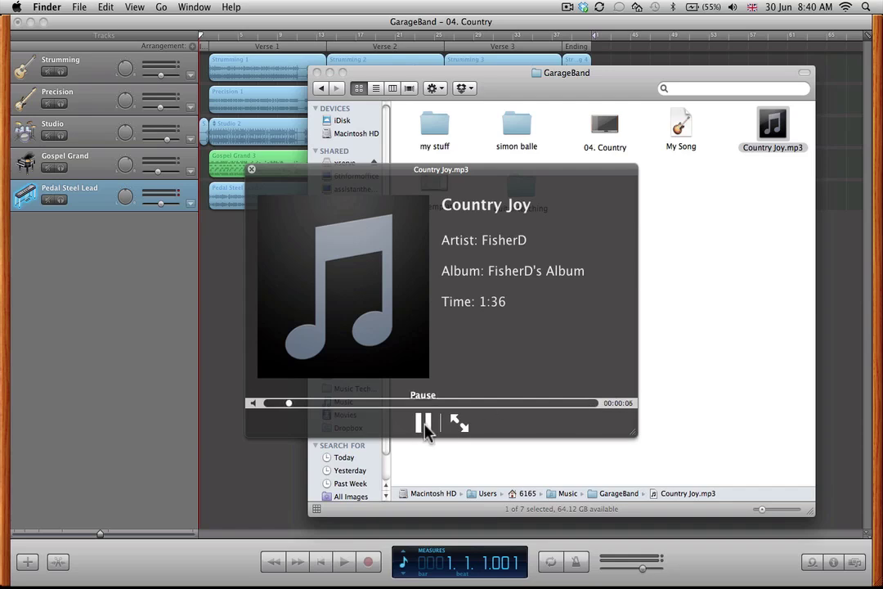
pyautogui.click(422, 422)
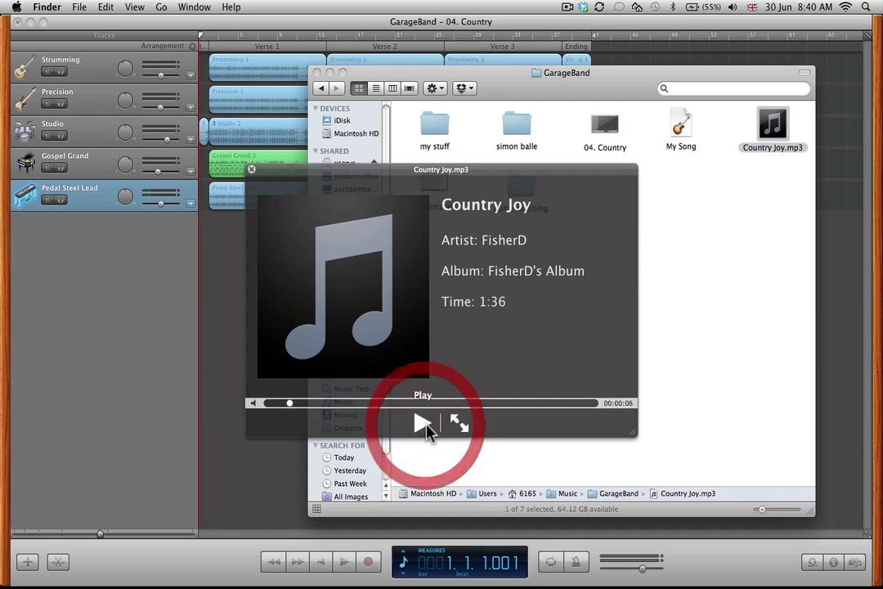
pyautogui.click(570, 404)
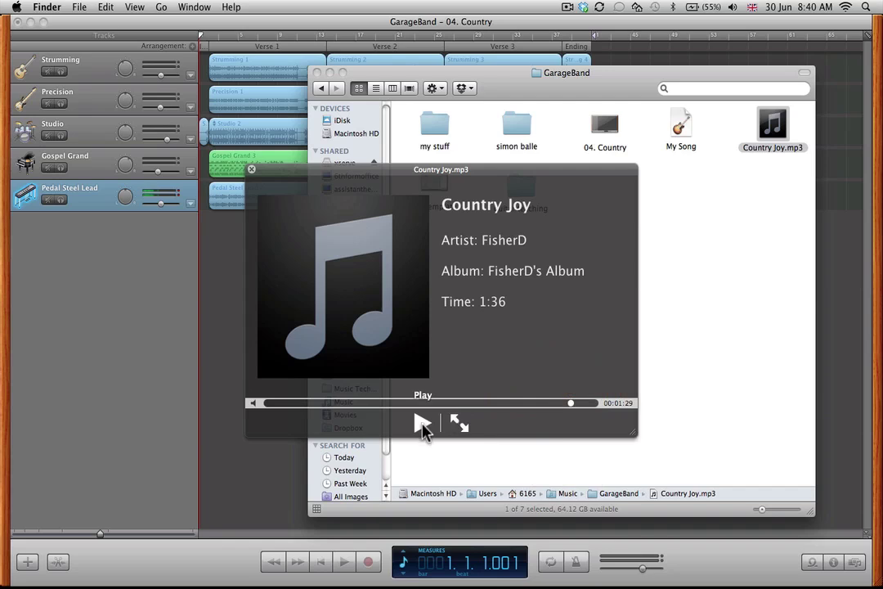
pyautogui.click(422, 423)
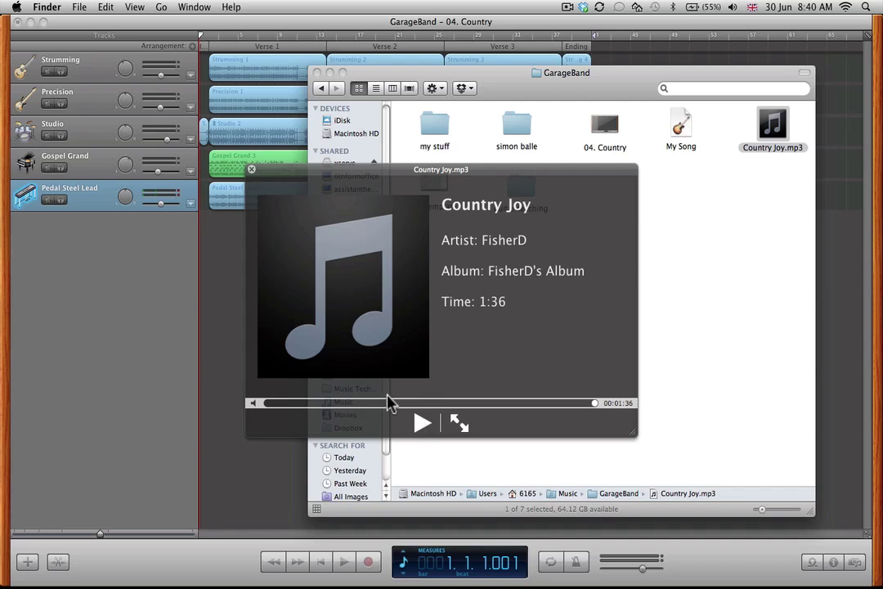
pyautogui.click(252, 171)
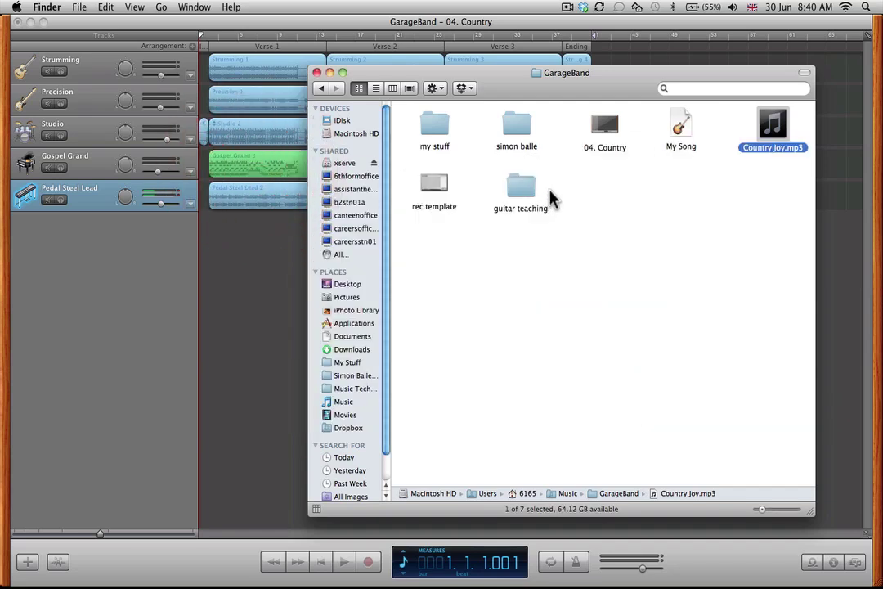